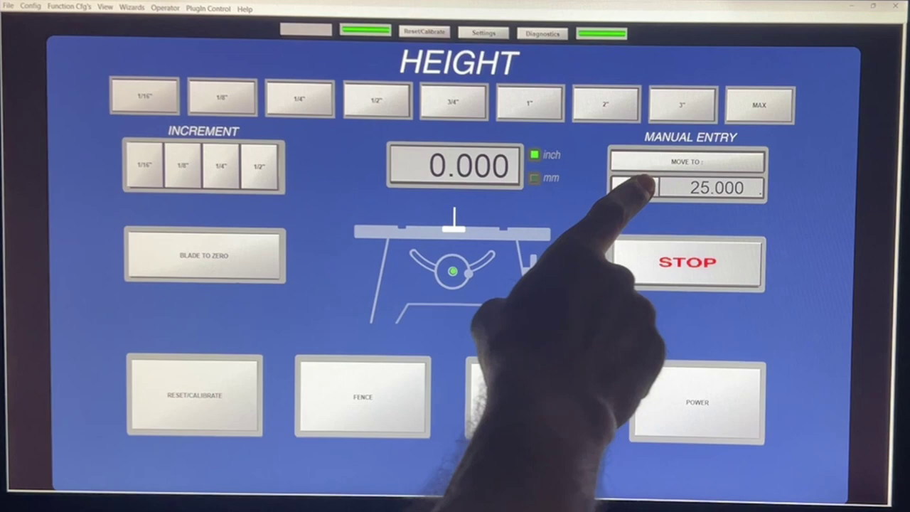
Step: Clear the 25.000 manual height entry and restore the Mach3 window on the Reset/Calibrate screen
click(635, 186)
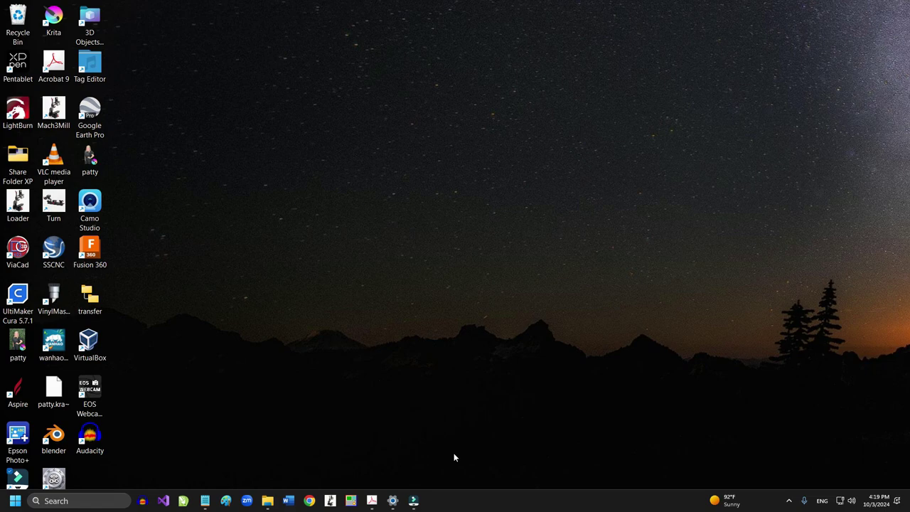
click(330, 501)
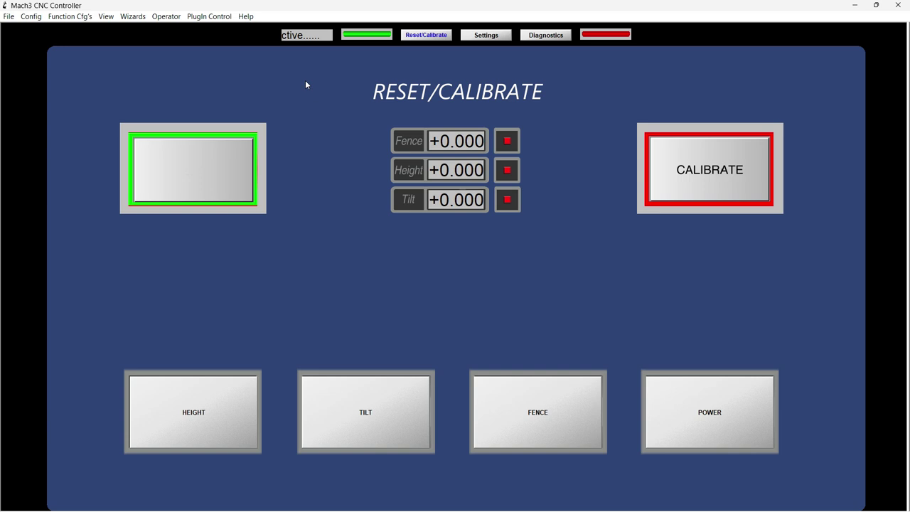
Step: Reset the emergency stop, test E-STOP once, and reset again to arm the saw
click(209, 166)
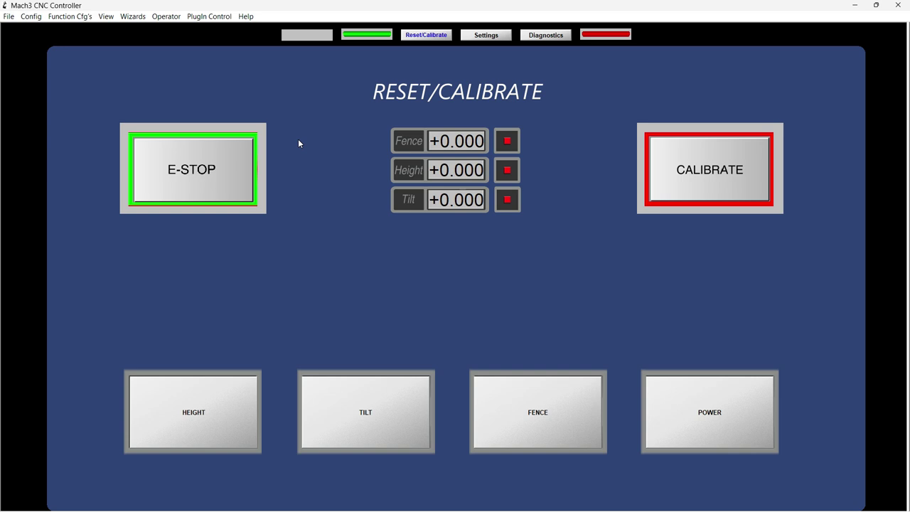
click(184, 183)
Step: Press CALIBRATE so the fence, height and tilt axes show as CALIBRATED
click(687, 170)
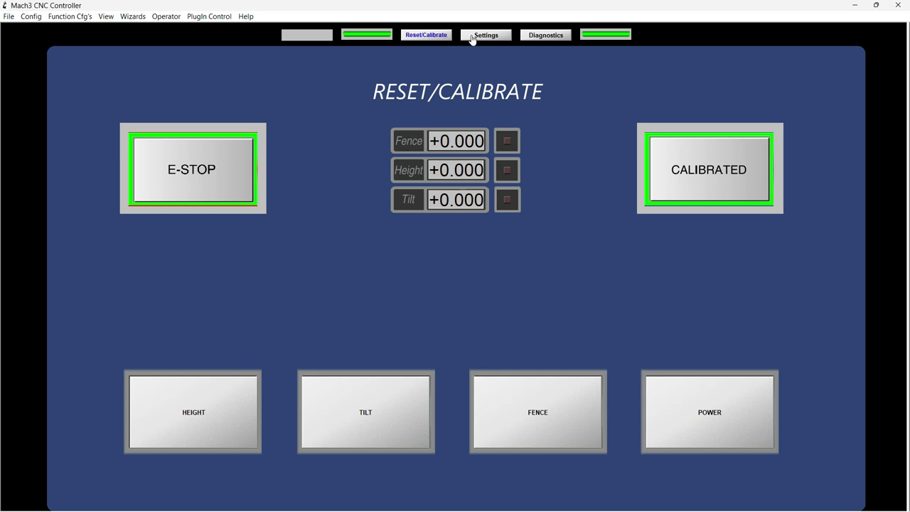
Step: Go to the Settings page and start editing the Blade Height Max value of 3.500
click(433, 39)
click(484, 37)
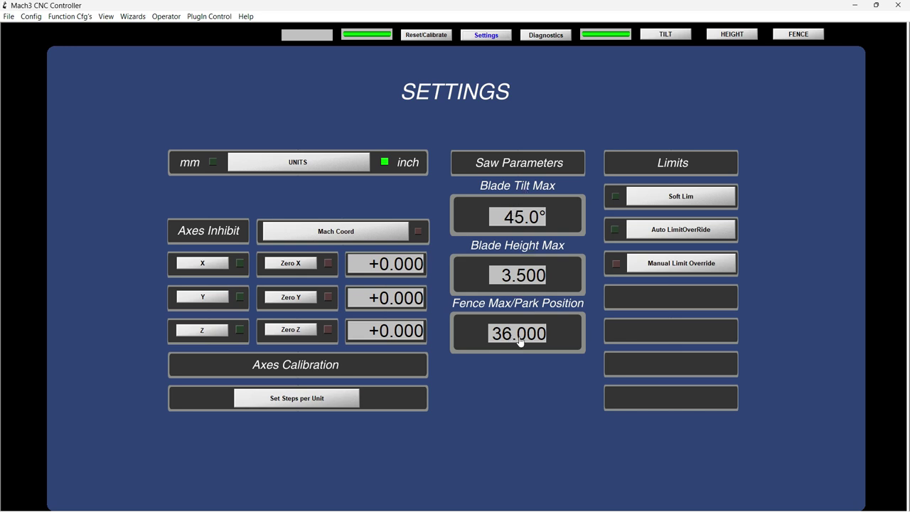
click(521, 277)
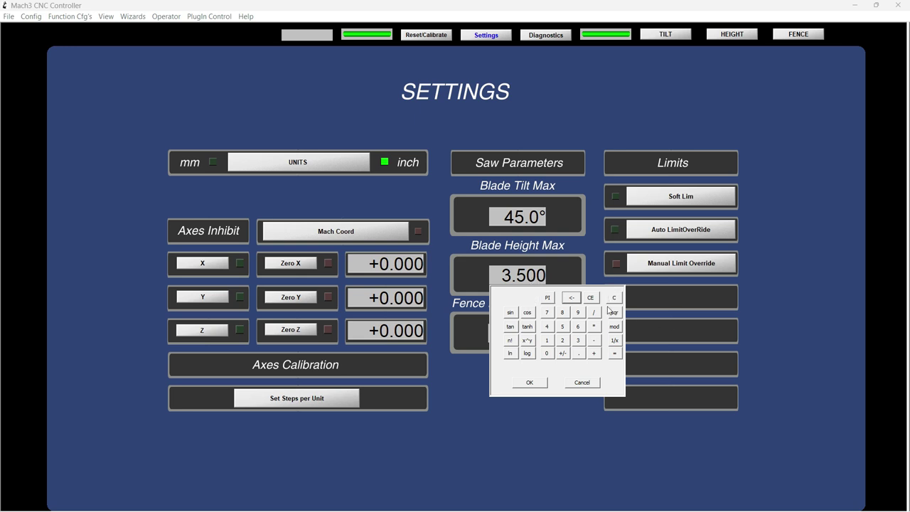
Step: Cancel the keypad and turn off Operator > Auto-Calculator
click(580, 383)
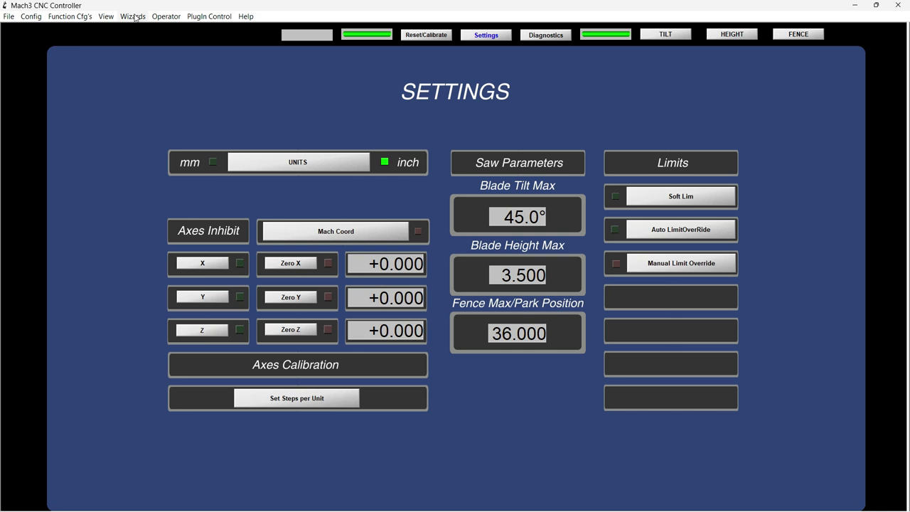
click(159, 17)
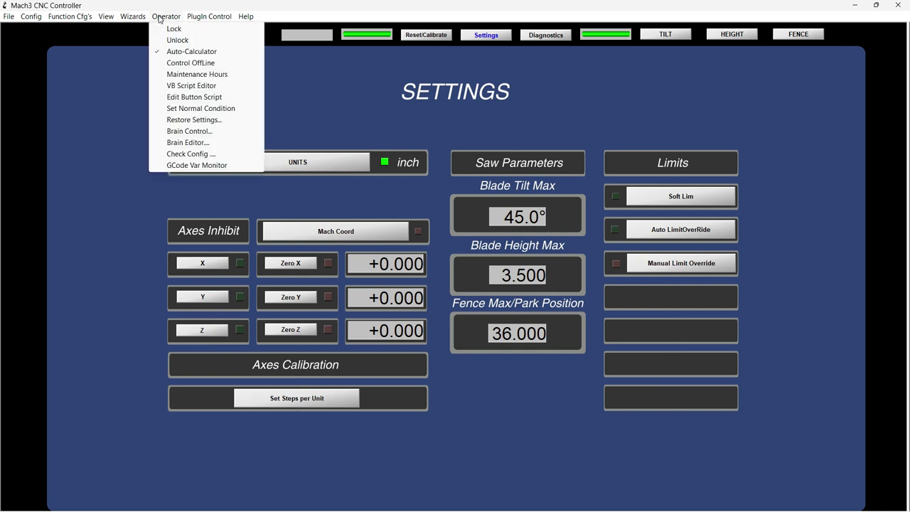
click(161, 52)
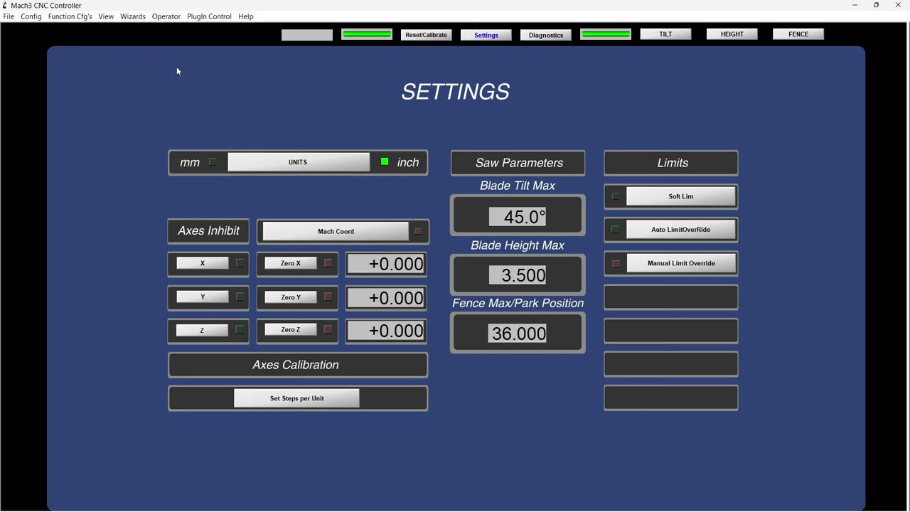
Step: Edit Blade Tilt Max and Blade Height Max in place, then return to Reset/Calibrate
click(517, 218)
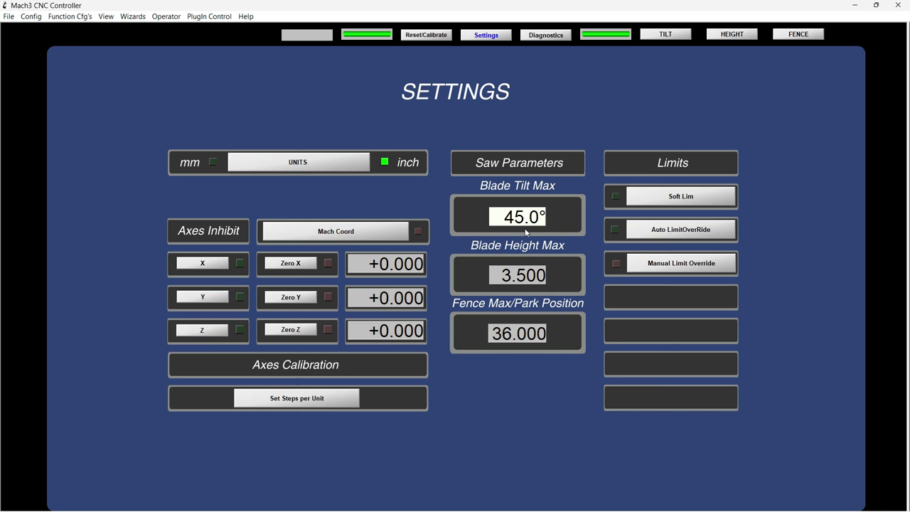
click(522, 281)
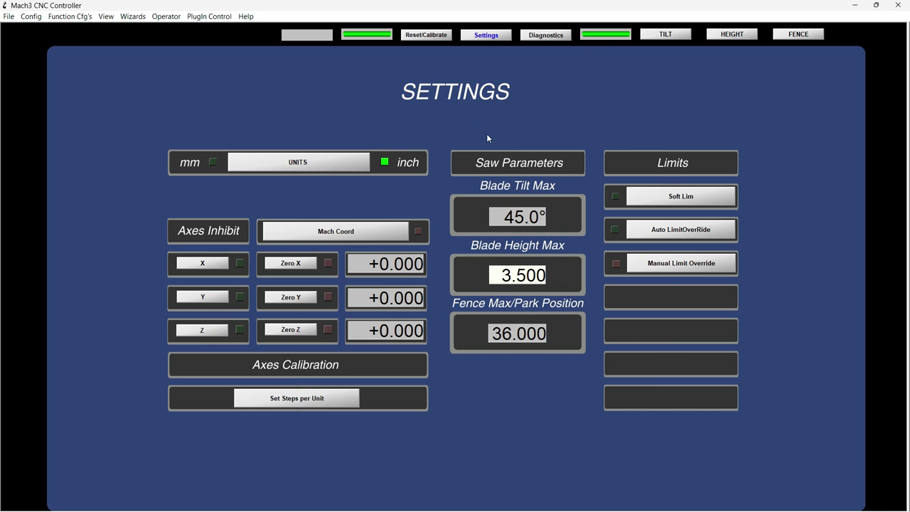
click(426, 34)
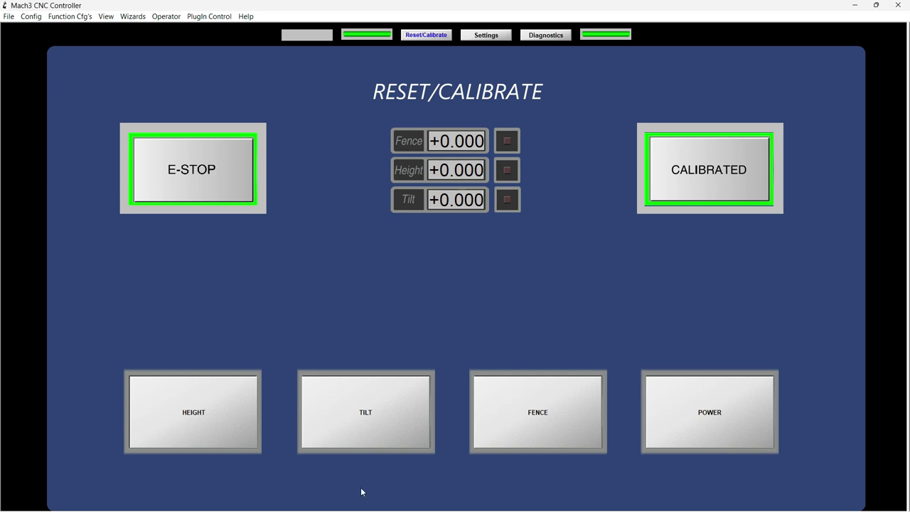
Step: Open the Height page and send the blade to zero height
click(219, 422)
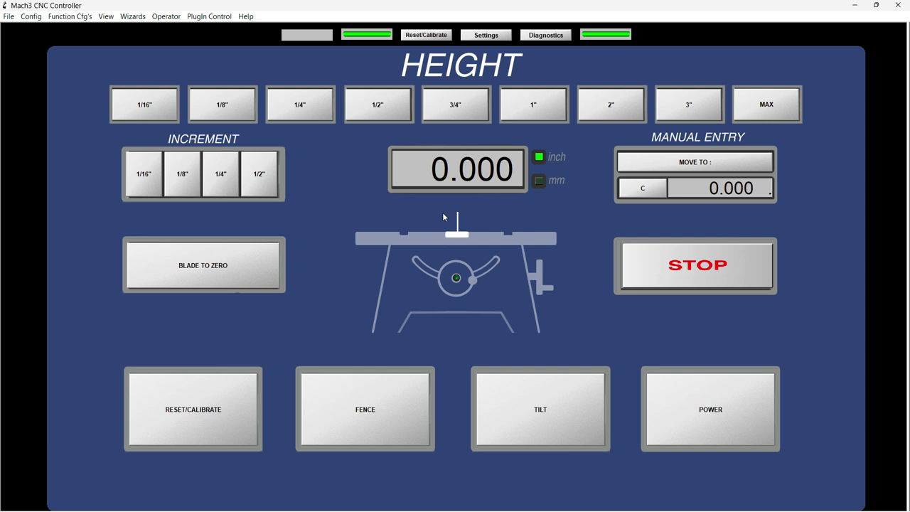
click(242, 267)
click(765, 105)
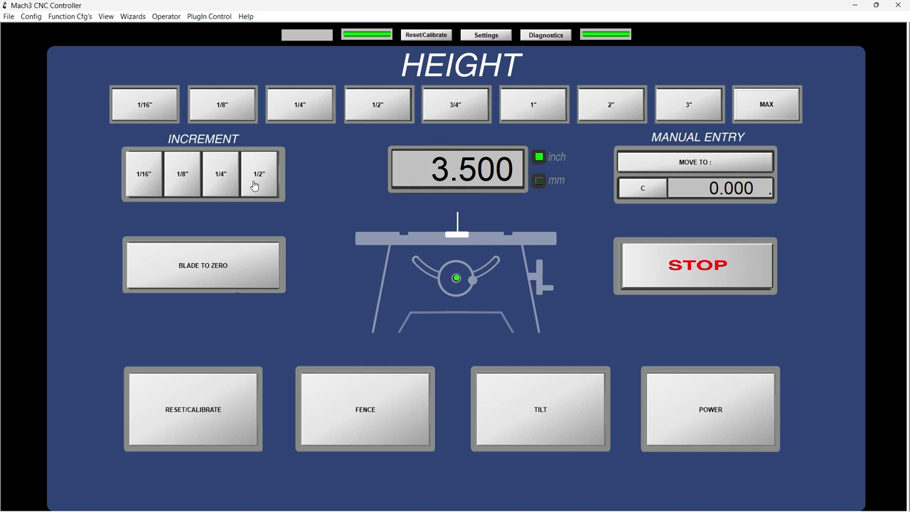
click(134, 189)
click(377, 108)
click(266, 182)
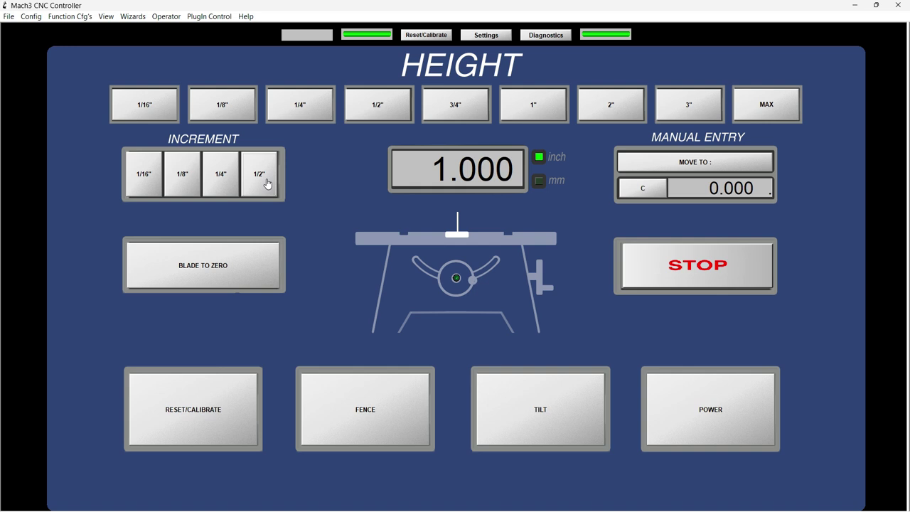
click(140, 174)
click(223, 270)
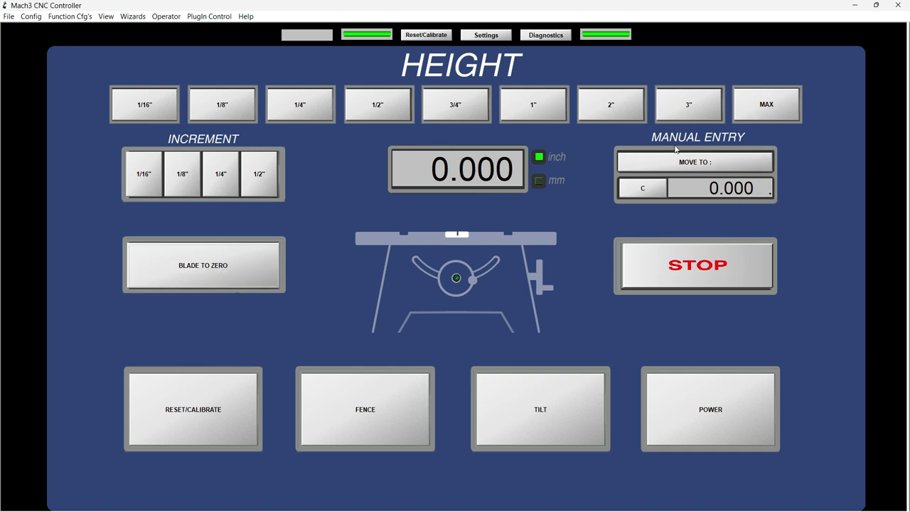
Step: Move the blade to a manually entered height of 2.010 inches
click(714, 197)
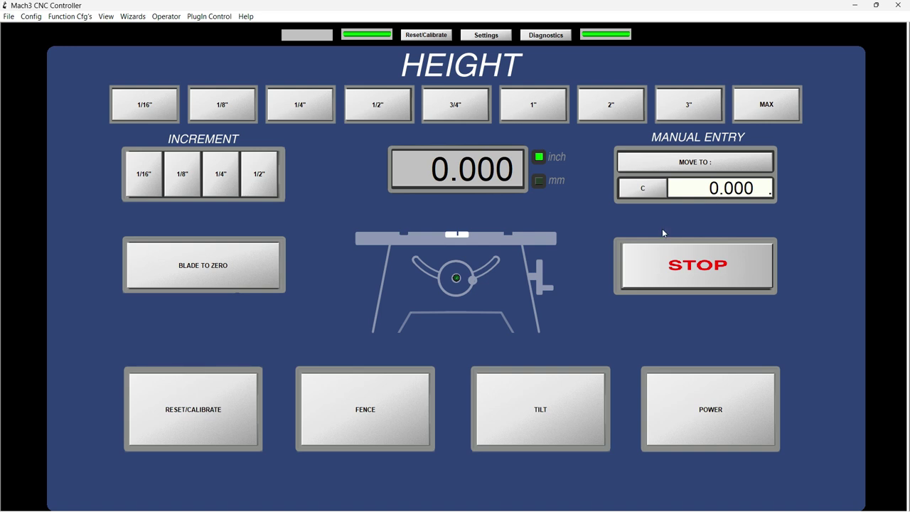
text(2.01)
key(Return)
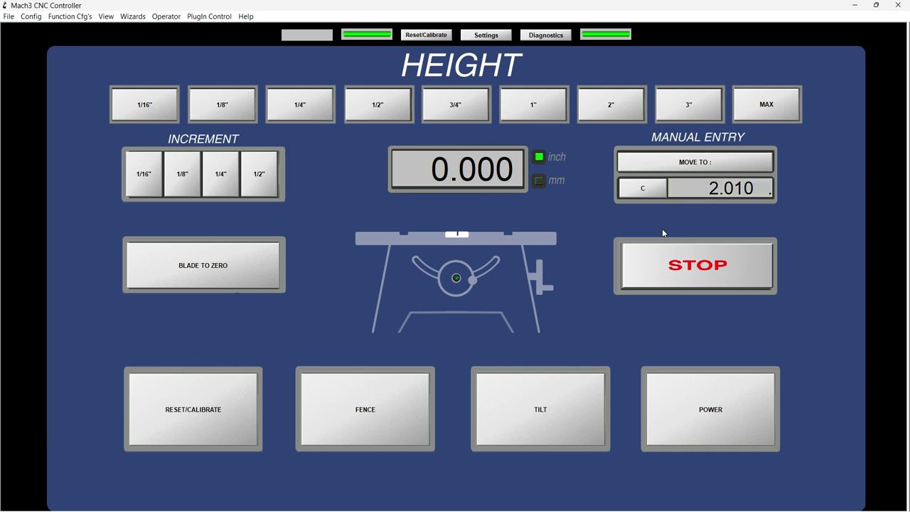
click(702, 163)
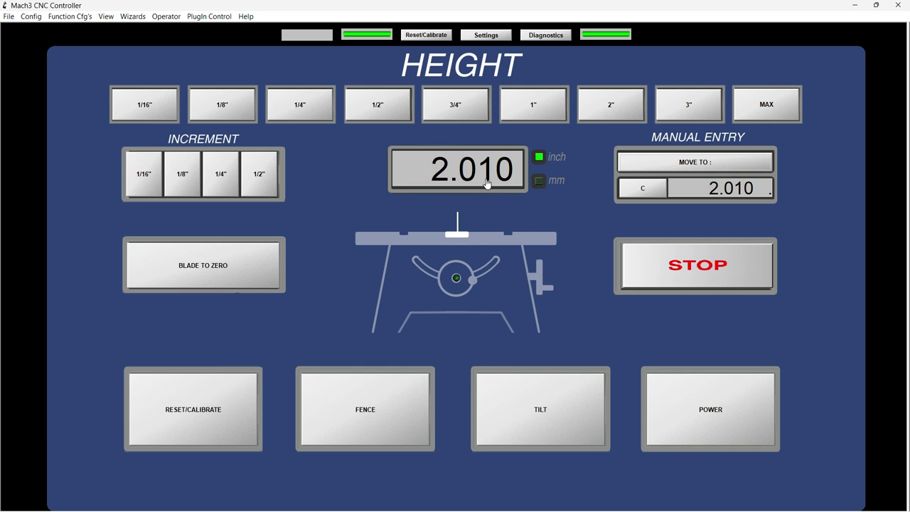
Step: Clear the entry to lower the blade to zero, raise it 1/2 inch, and open the Tilt page
click(650, 190)
click(691, 172)
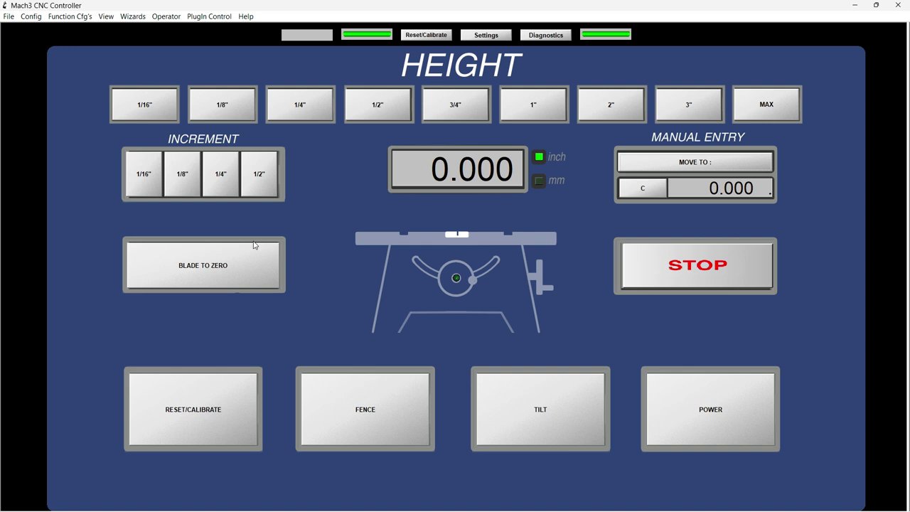
click(248, 185)
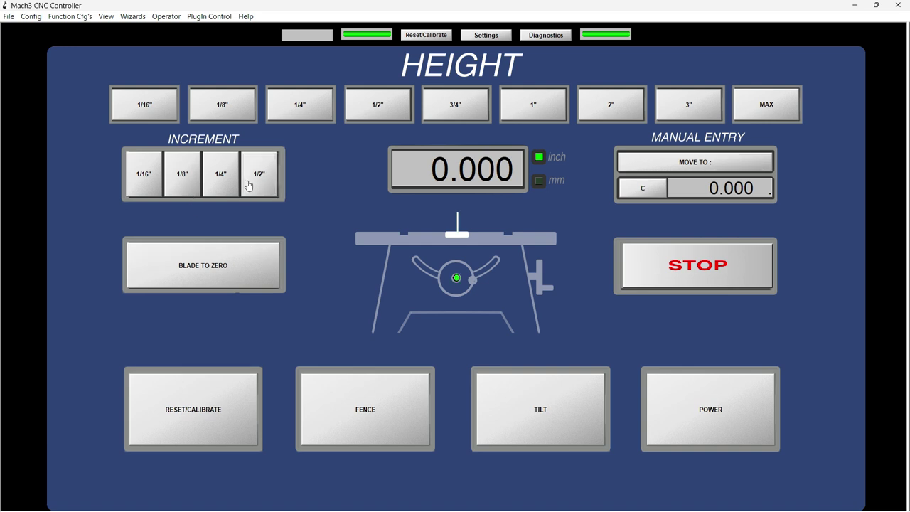
click(548, 431)
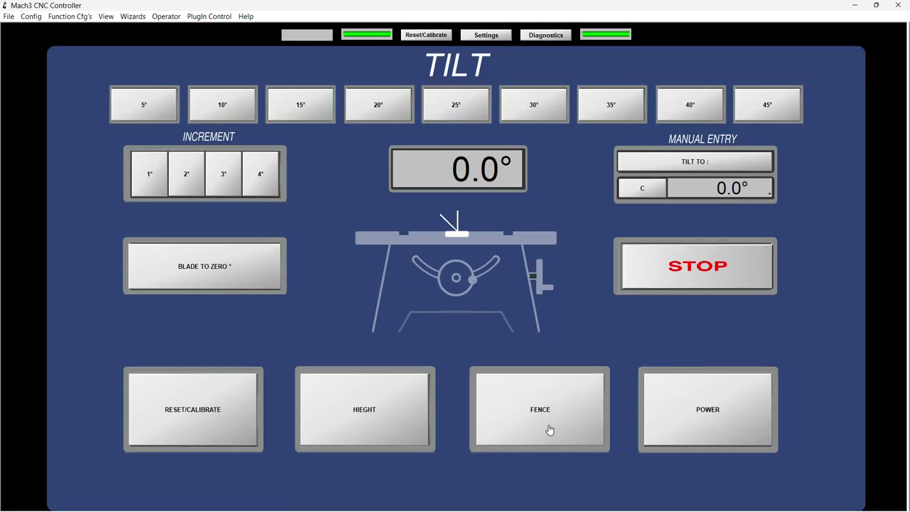
Step: Zero the blade tilt, try the 5° preset and a 1° increment, then tilt to 45°
click(232, 273)
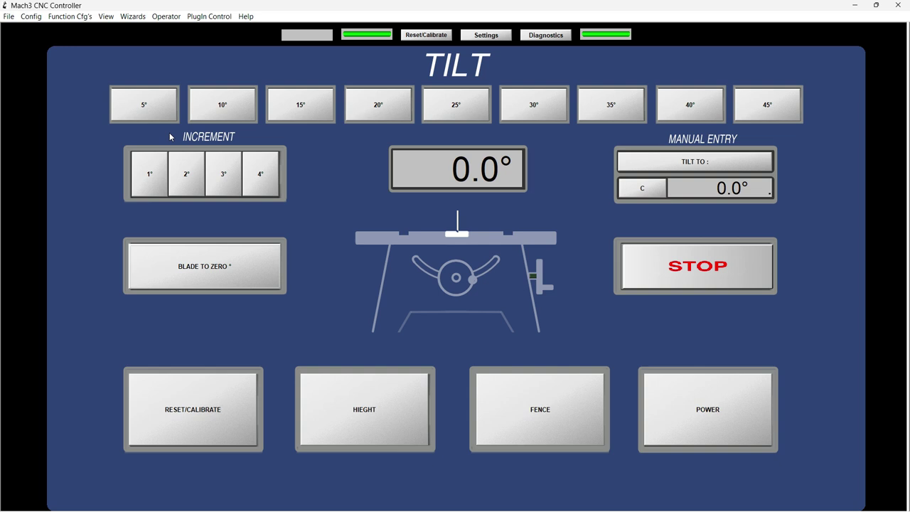
click(163, 110)
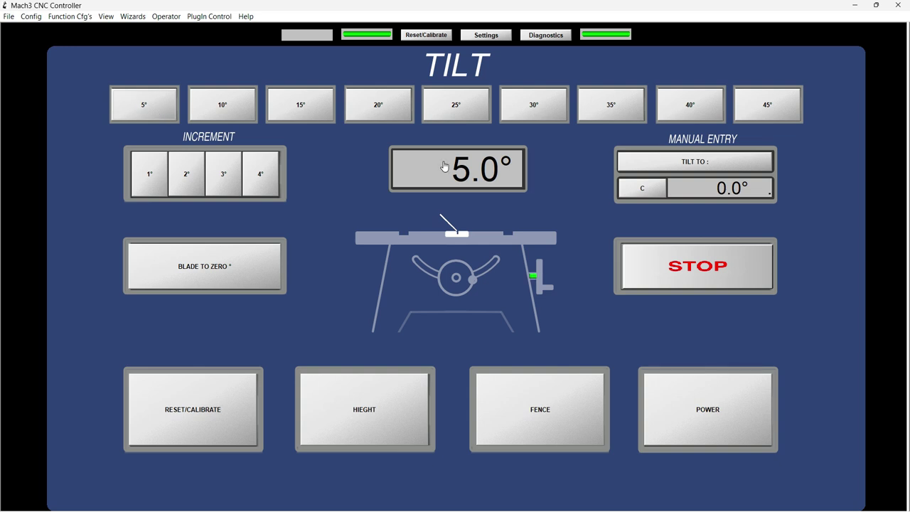
click(143, 178)
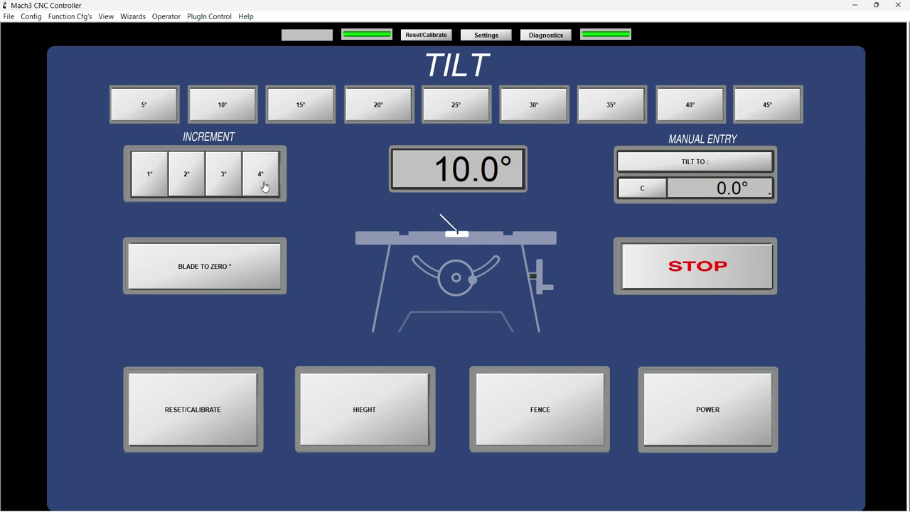
click(781, 104)
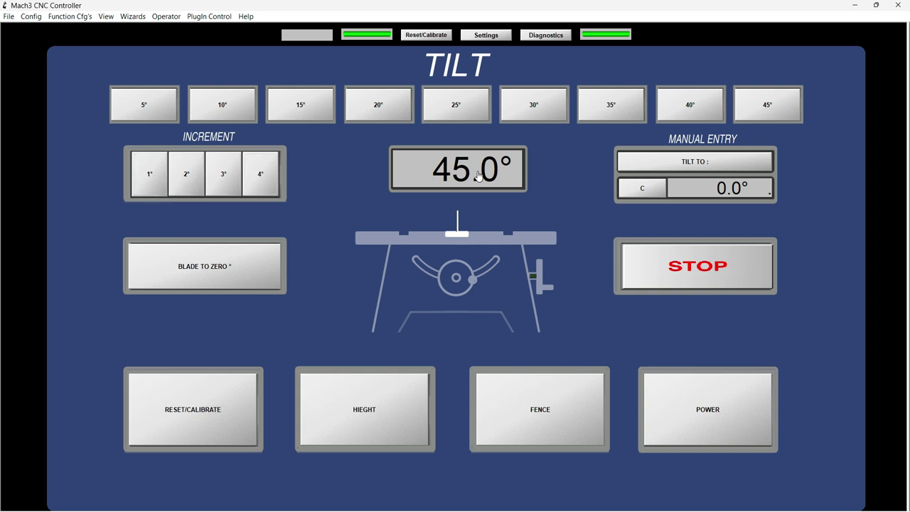
Step: Try a 46° manual tilt, dismiss the over-limit warning, then clear the entry and tilt back toward 0°
click(696, 192)
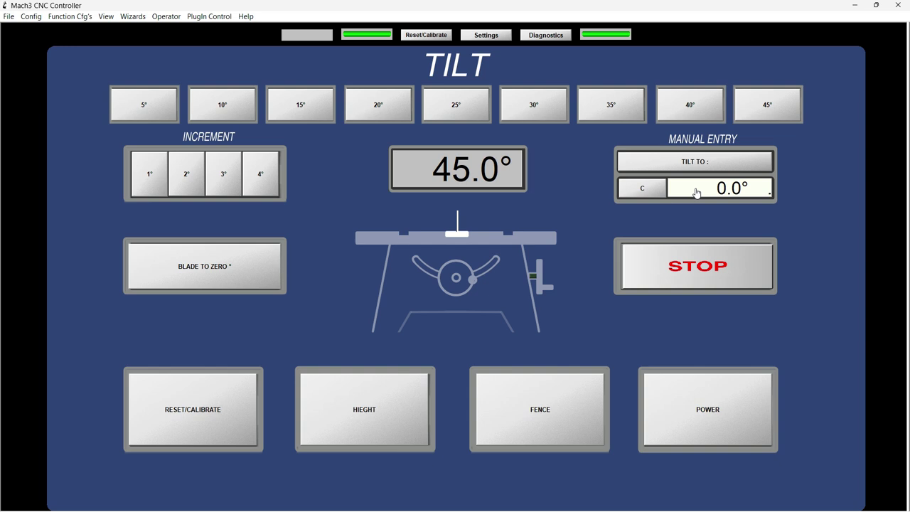
text(46)
key(Return)
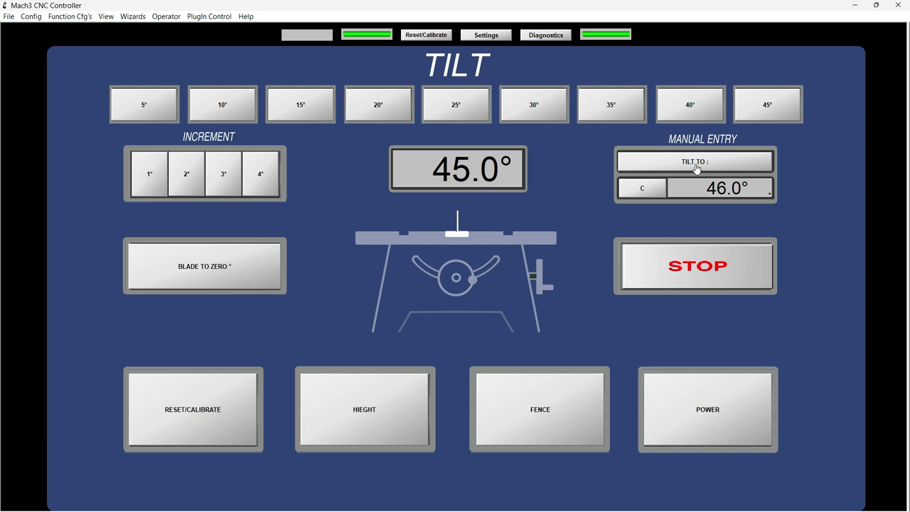
click(696, 162)
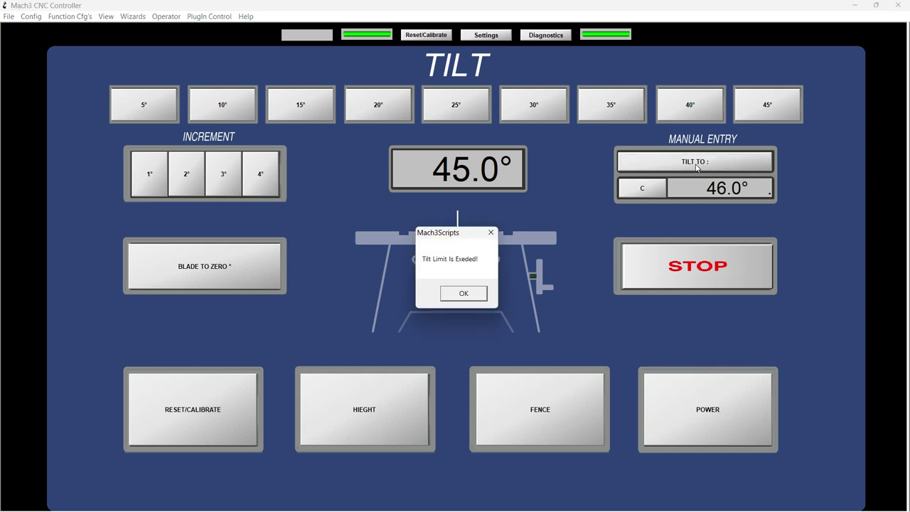
click(464, 293)
click(643, 192)
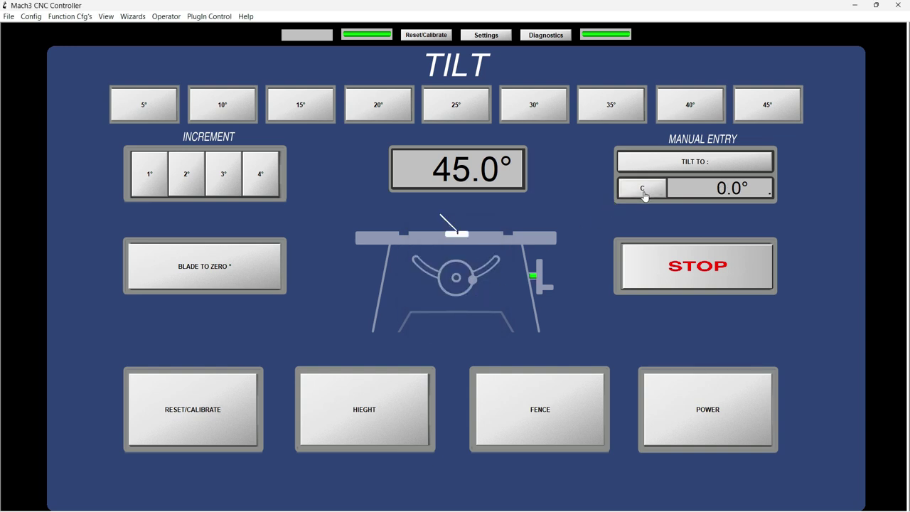
click(701, 164)
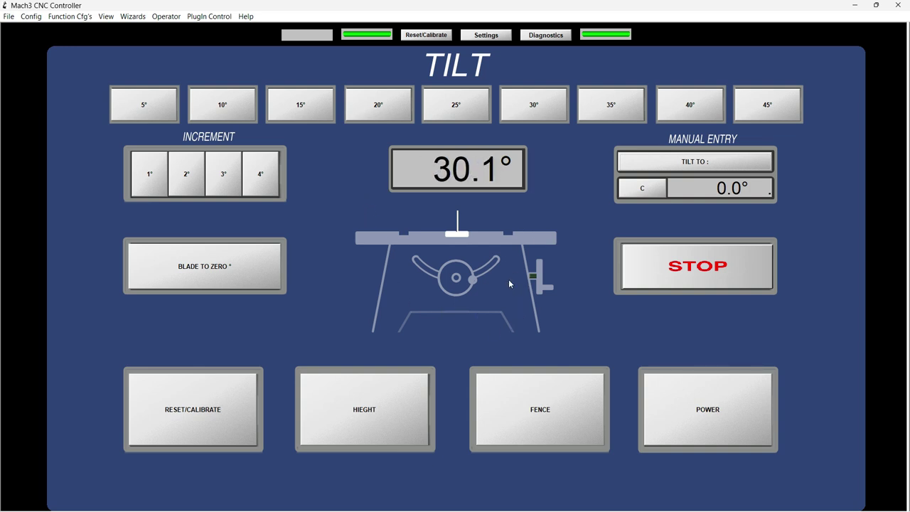
Step: Move the fence to the 6" preset, then nudge it 1/4" once and 1/16" five times
click(543, 417)
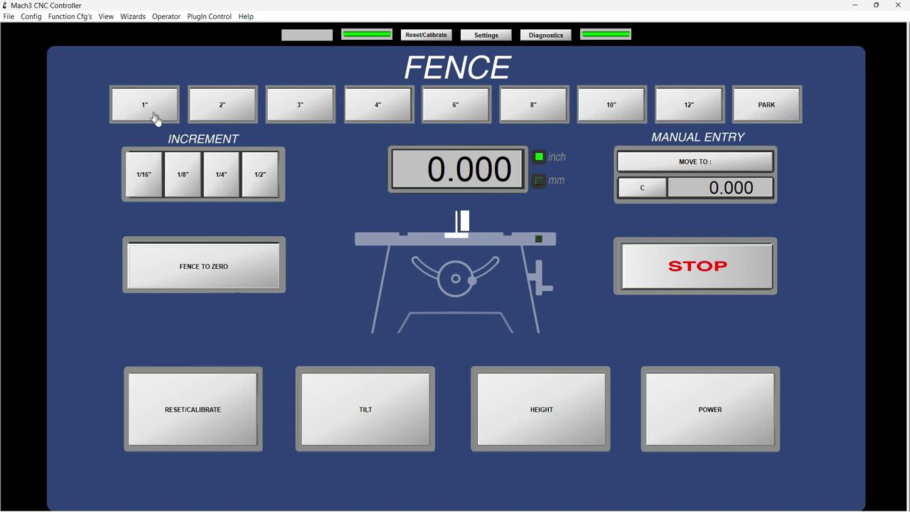
click(468, 116)
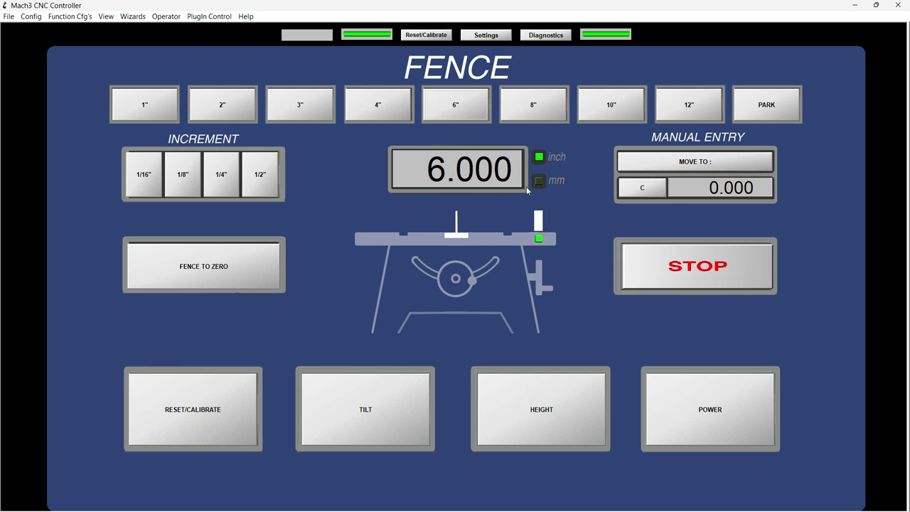
click(221, 183)
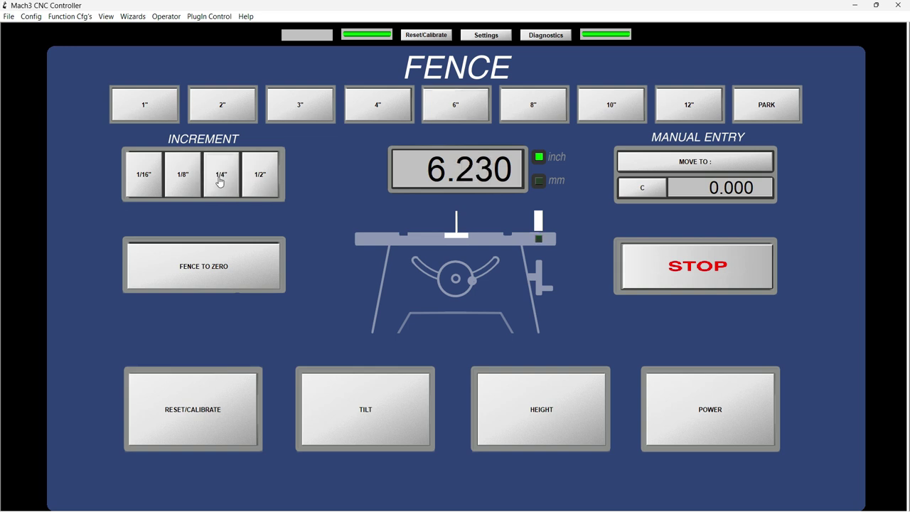
click(151, 185)
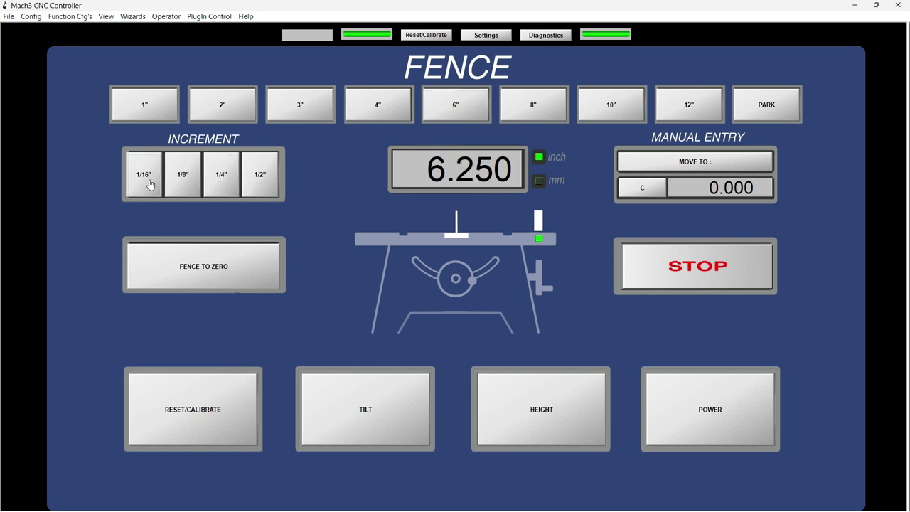
click(141, 182)
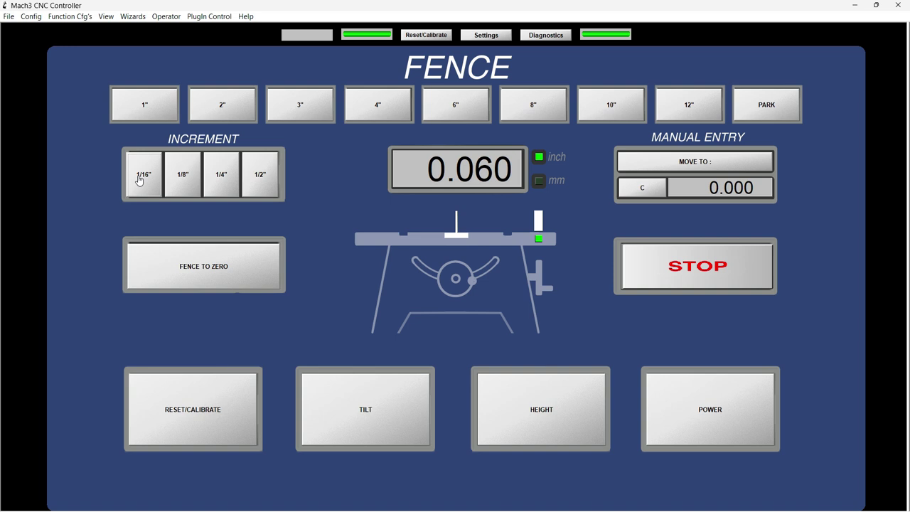
click(140, 180)
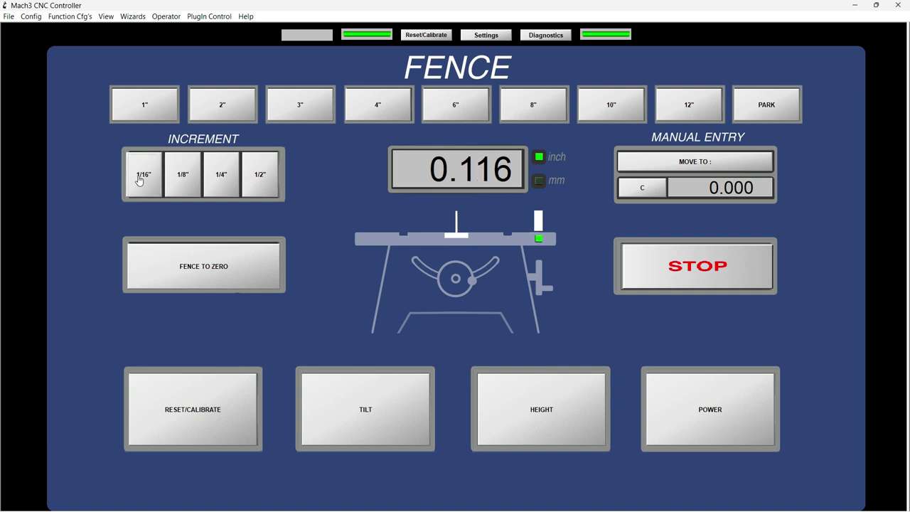
click(140, 181)
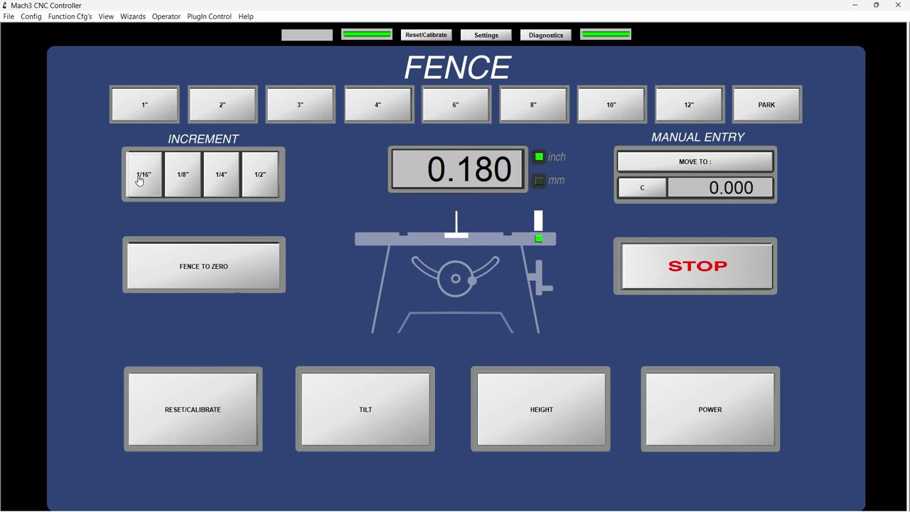
click(140, 180)
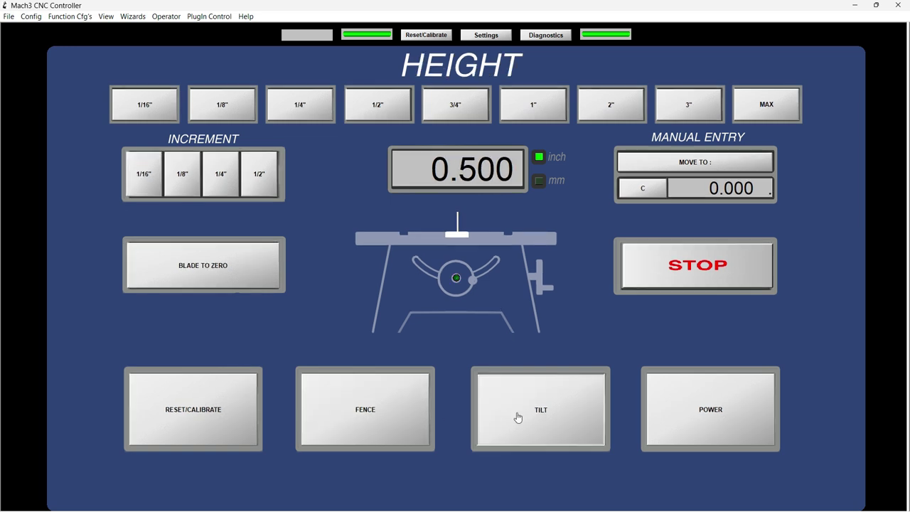
Step: Step through the Tilt and Fence pages to the Power page and switch the saw on
click(516, 419)
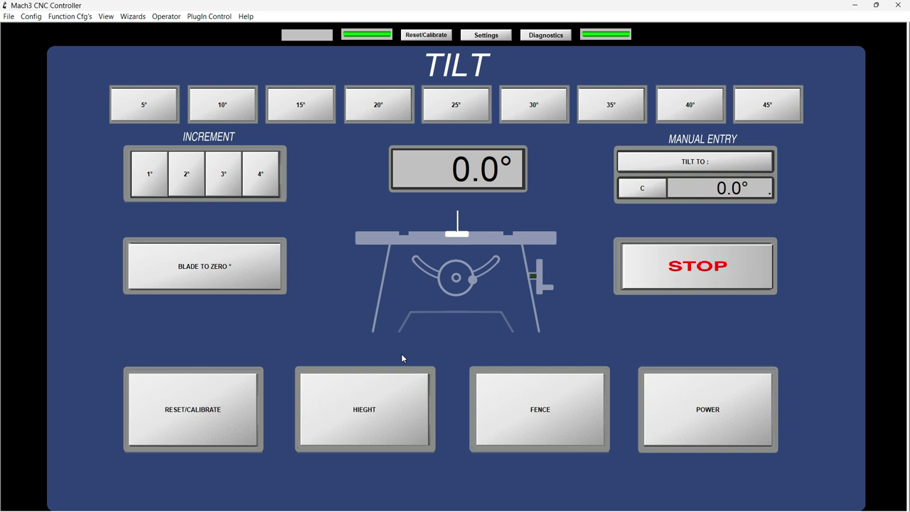
click(523, 410)
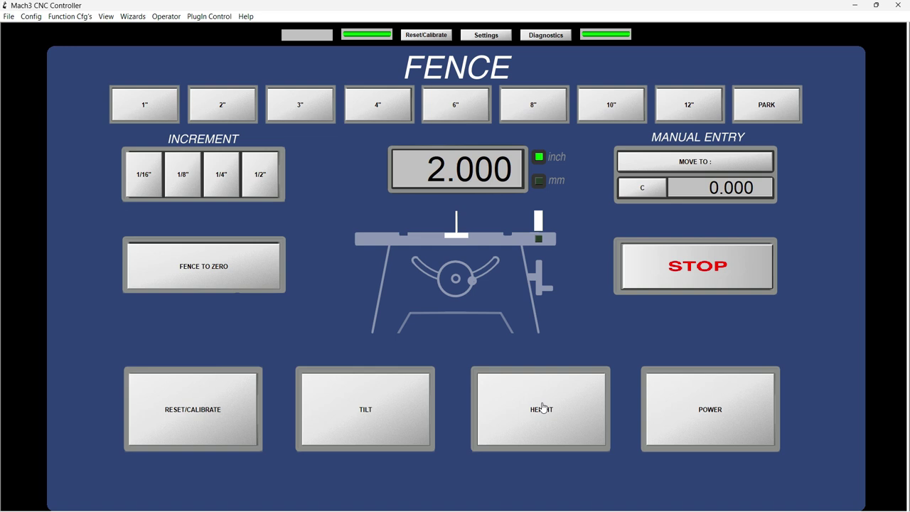
click(730, 408)
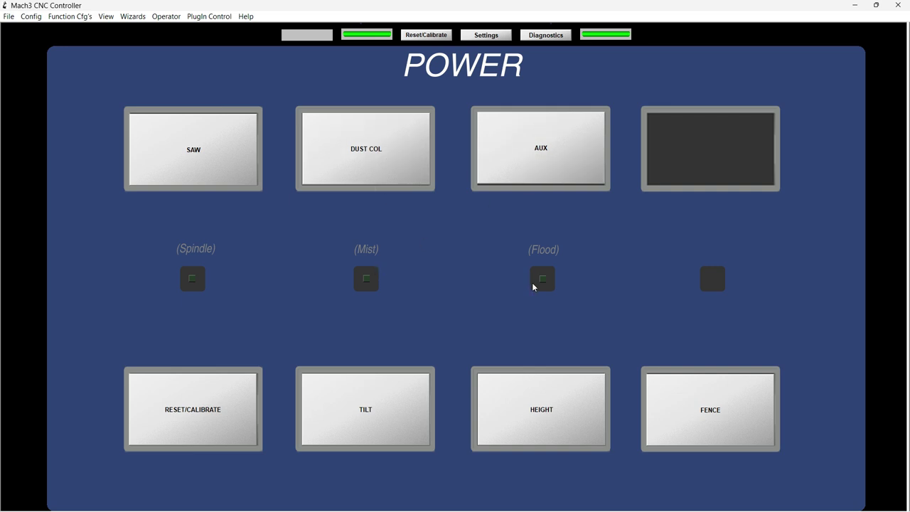
click(218, 167)
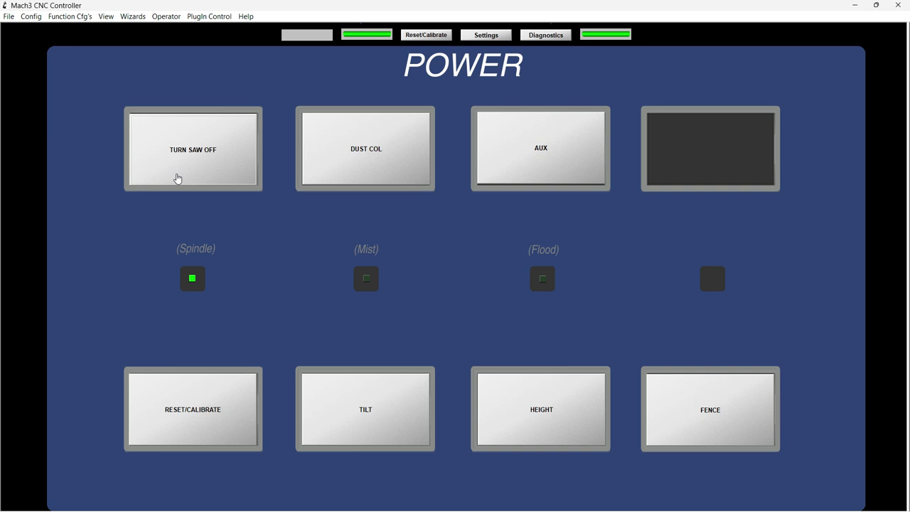
Step: Toggle the saw off and on, cycle the dust collector and aux outputs, then switch the saw off
click(213, 168)
click(211, 165)
click(371, 158)
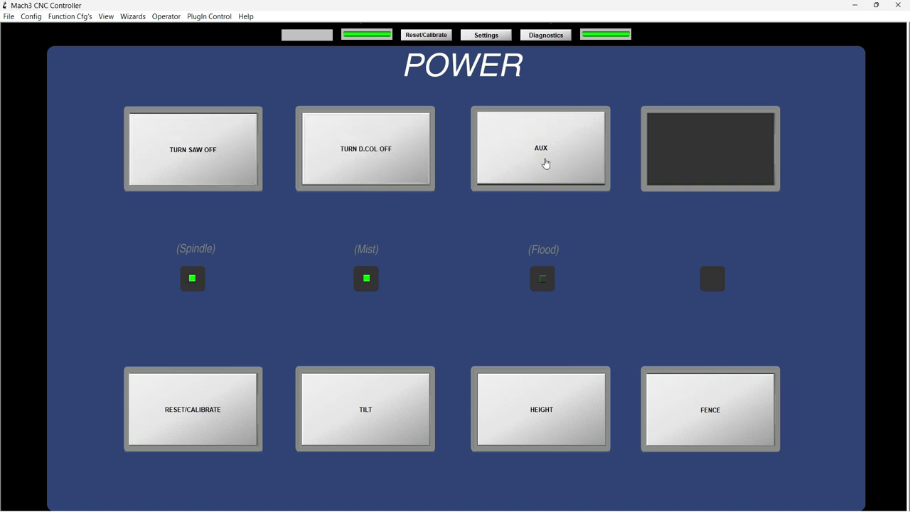
click(546, 164)
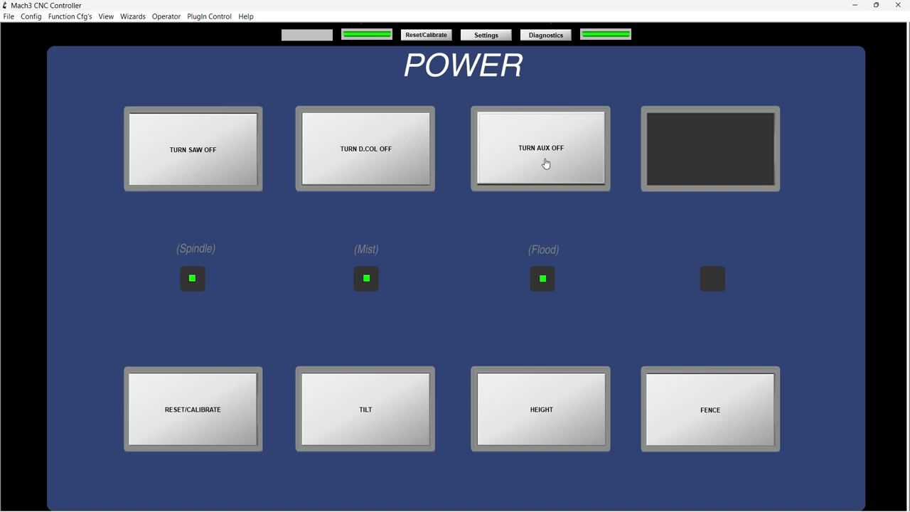
click(546, 164)
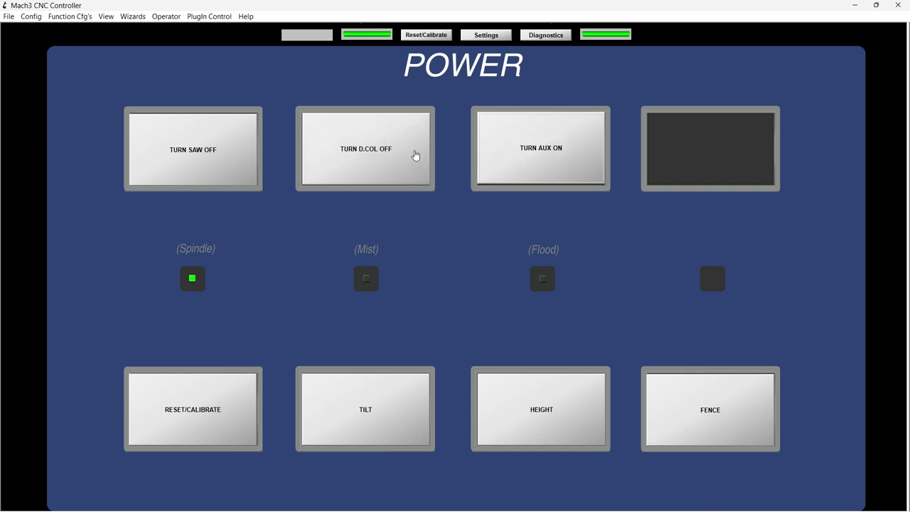
click(376, 156)
click(361, 162)
click(201, 164)
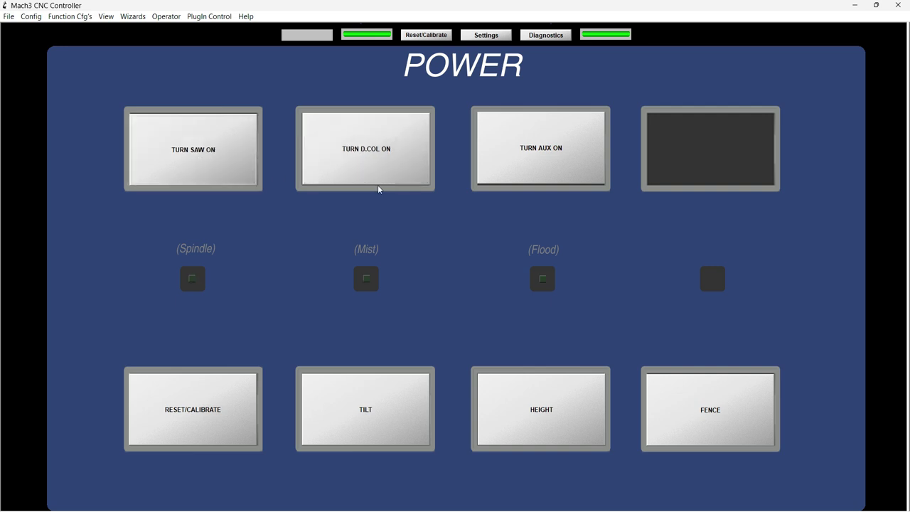
Step: Cycle the aux output and dust collector again, then switch the saw on and back off
click(535, 163)
click(404, 171)
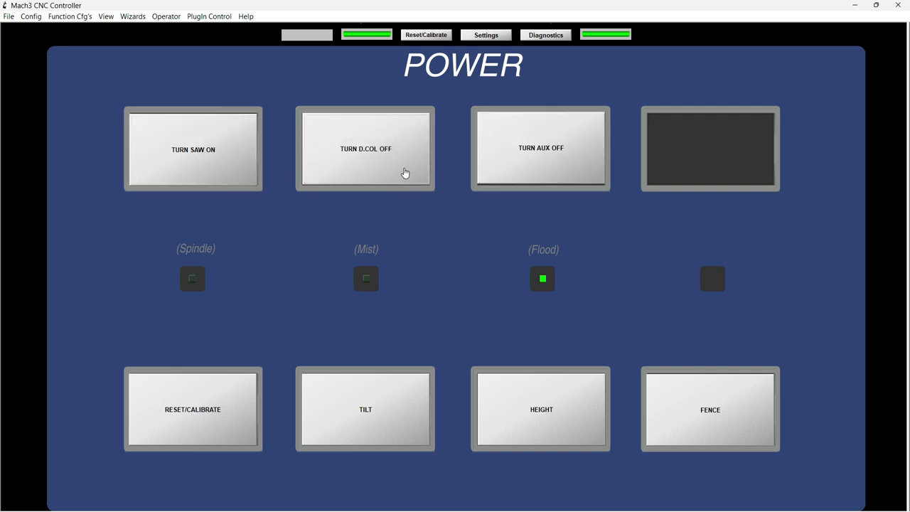
click(530, 164)
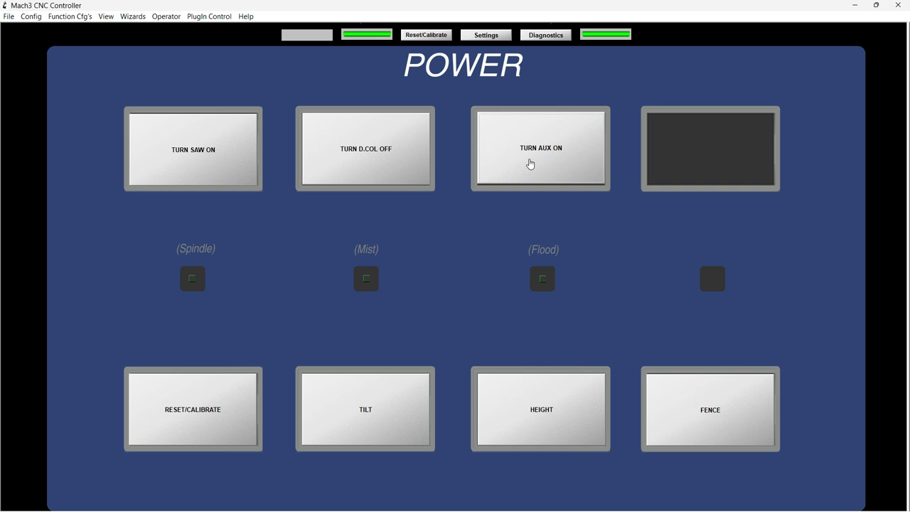
click(342, 170)
click(526, 167)
click(213, 160)
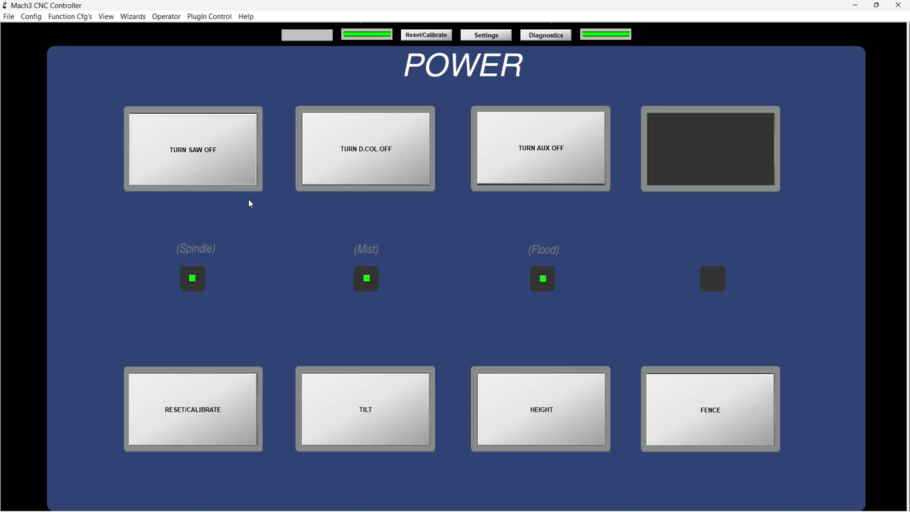
click(198, 167)
Step: Toggle the dust collector and aux once more, finishing with the aux output and saw off
click(408, 163)
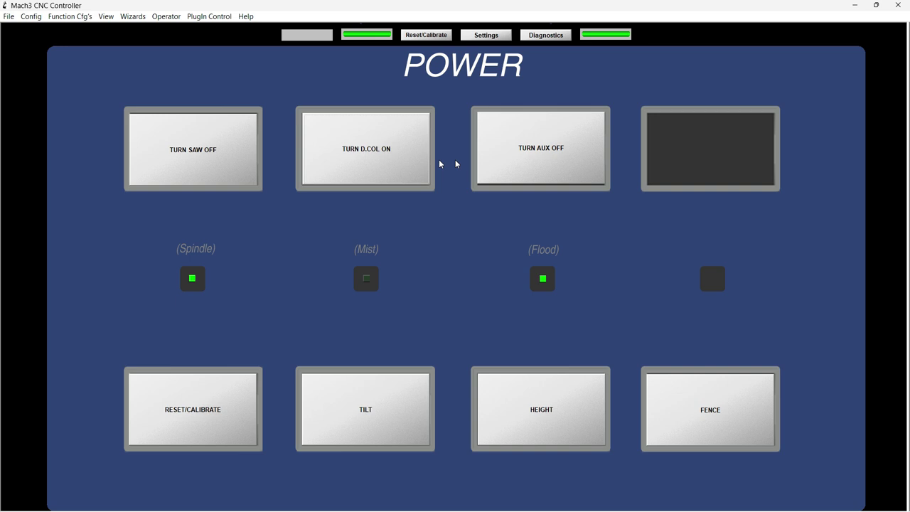
click(521, 169)
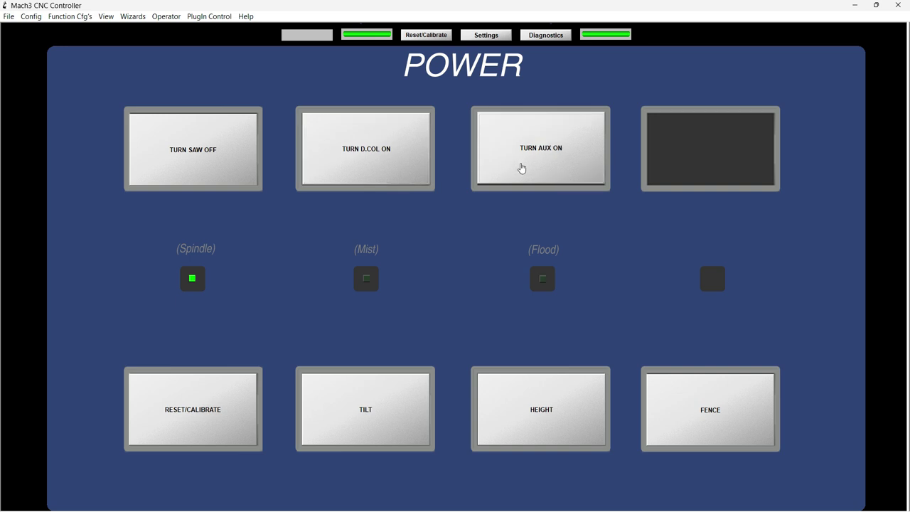
click(522, 168)
click(397, 168)
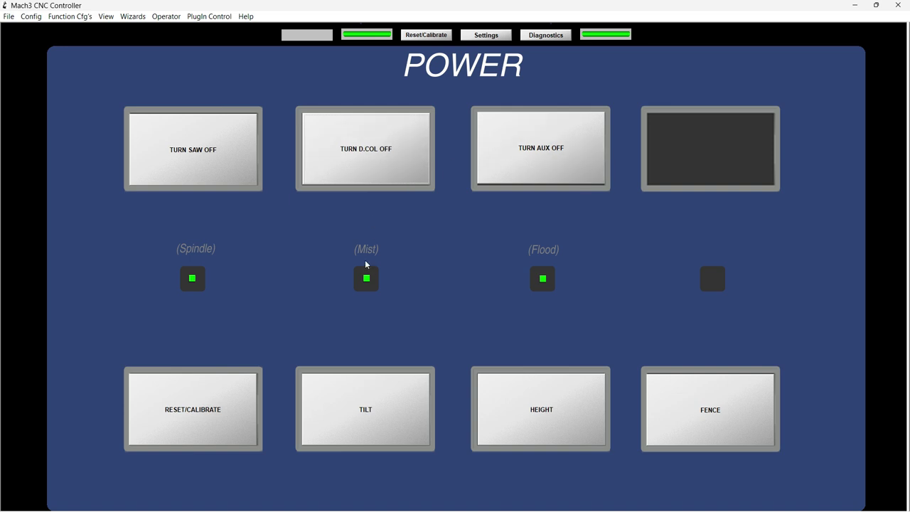
click(530, 158)
click(217, 159)
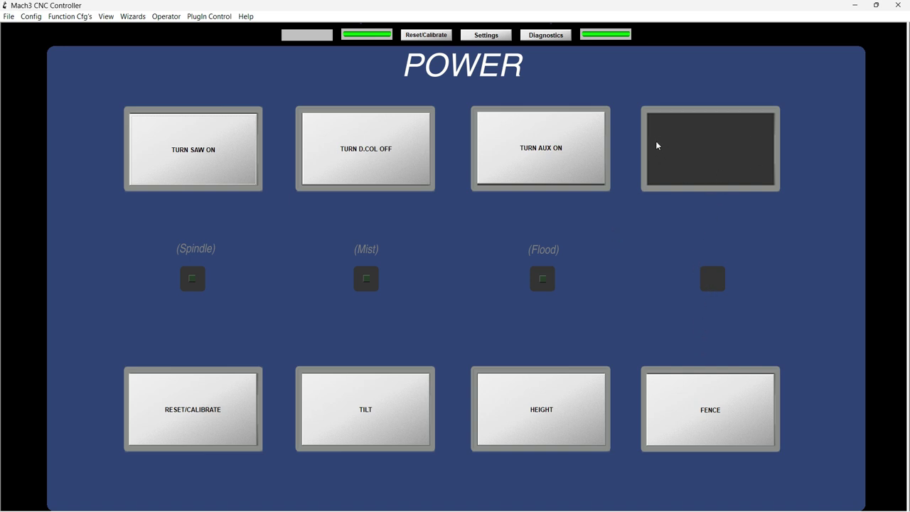
Step: Switch the saw on and off, then go through Tilt and Fence to the Height page
click(223, 172)
click(223, 171)
click(389, 432)
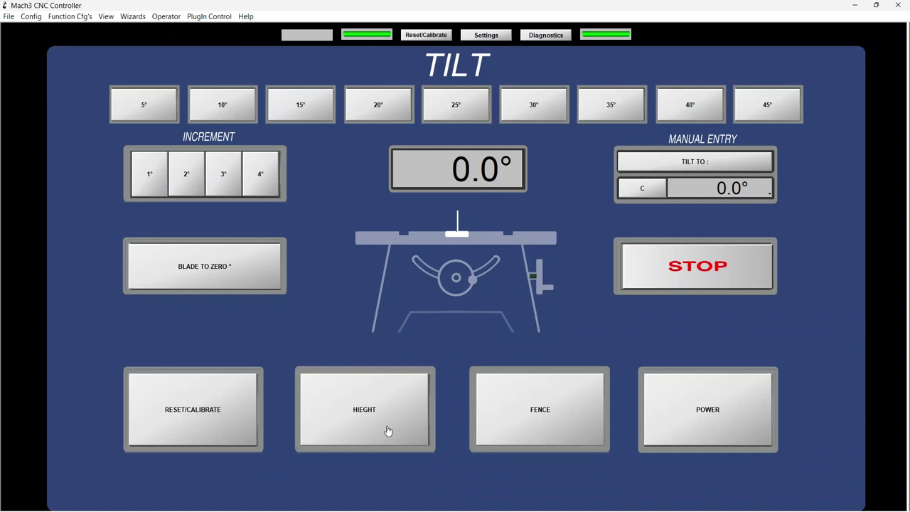
click(544, 421)
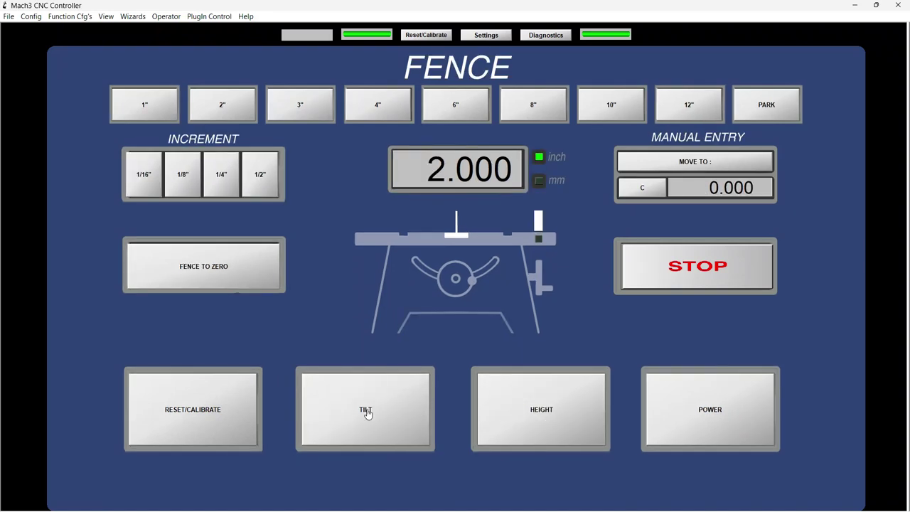
click(565, 414)
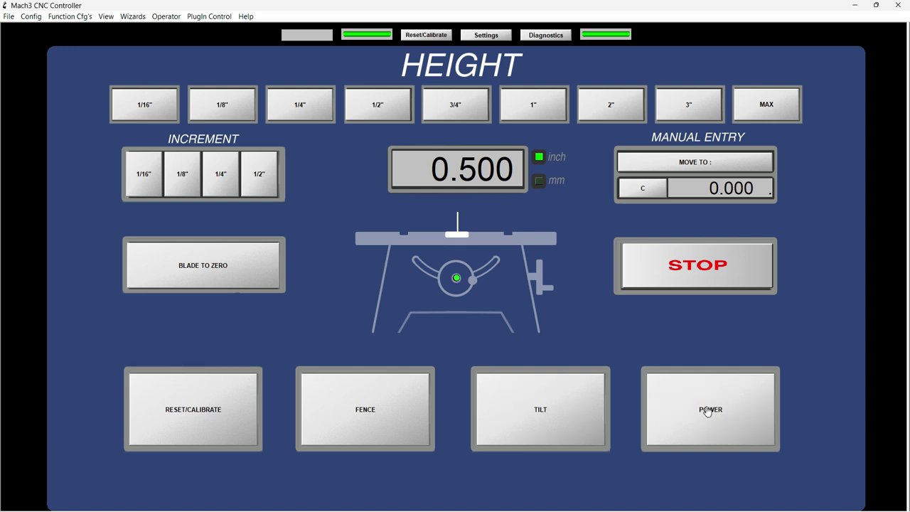
Step: From the quick power side panel, switch on saw, dust collector and aux, then saw and dust collector off
click(707, 369)
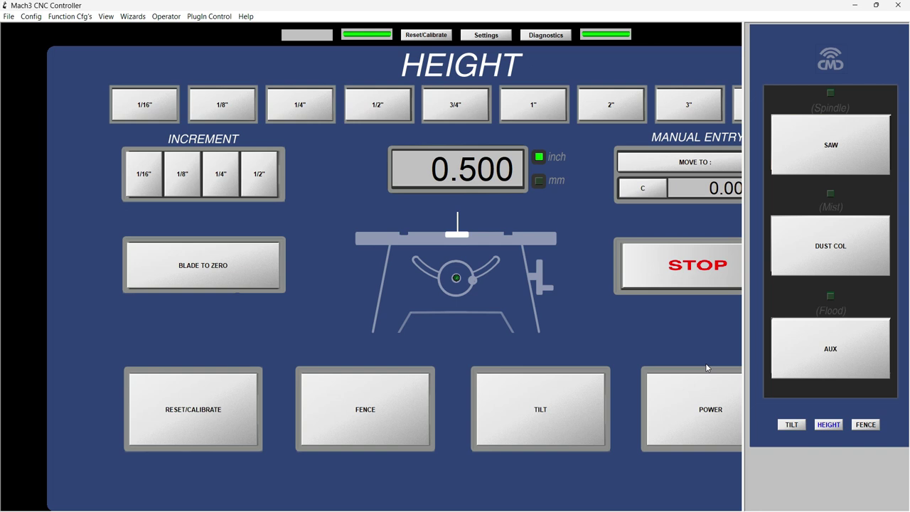
click(849, 156)
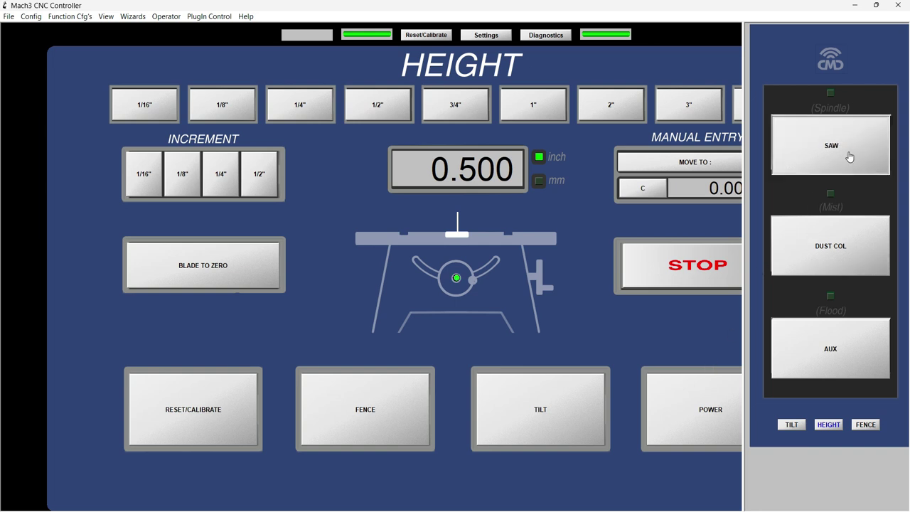
click(845, 233)
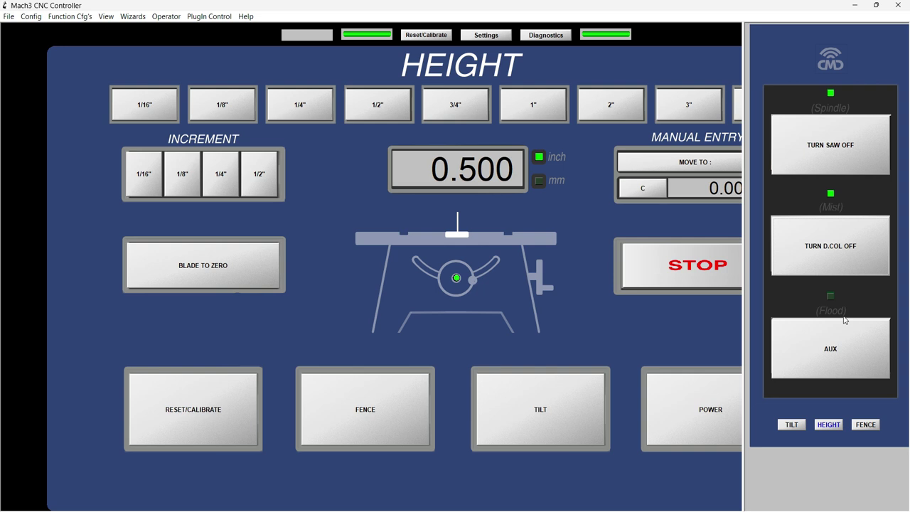
click(838, 338)
click(847, 148)
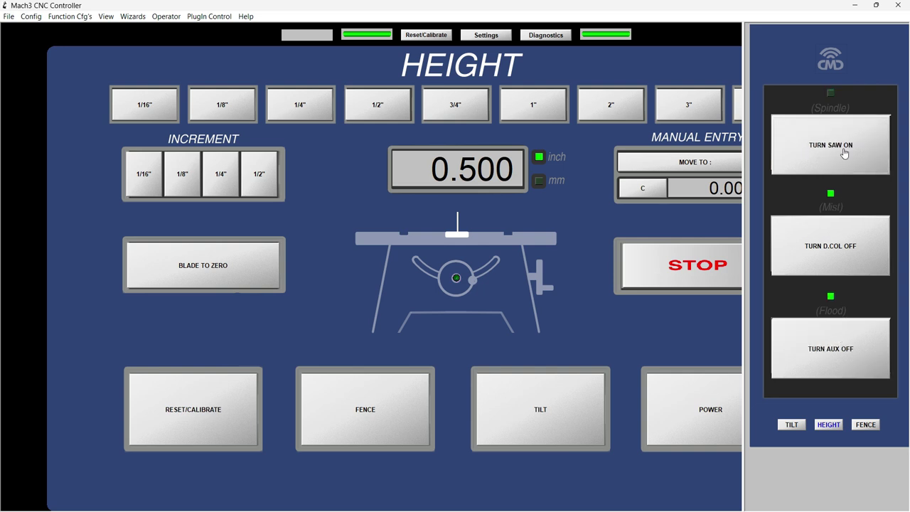
click(834, 241)
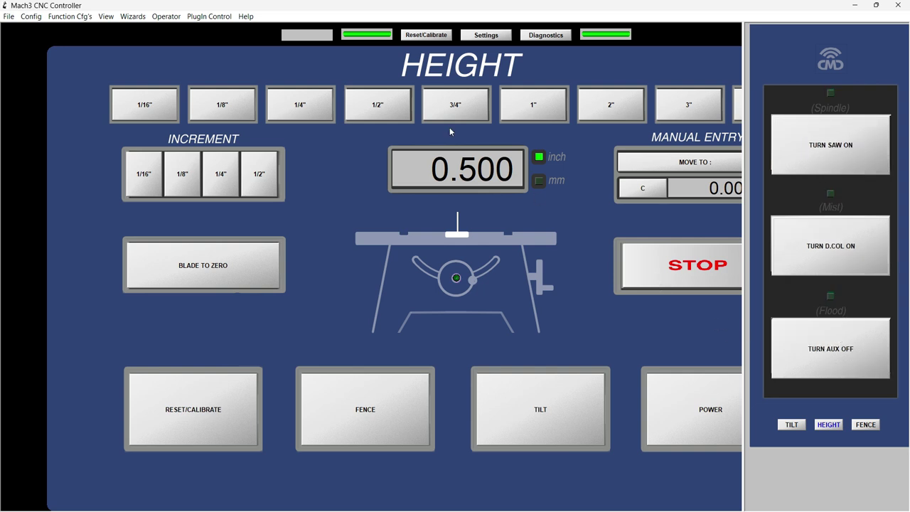